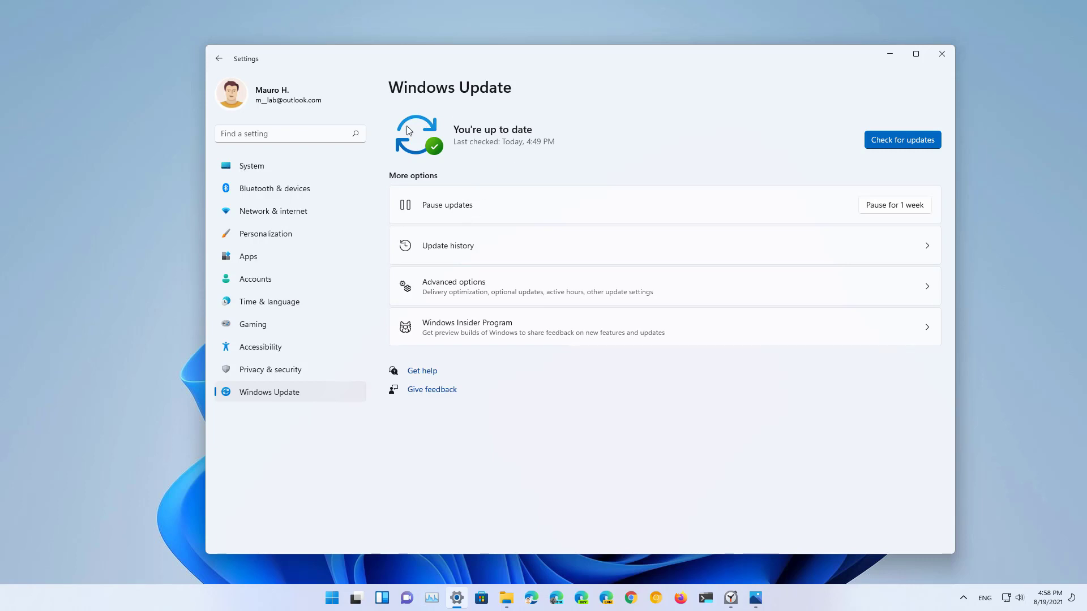
Open the Start menu and view the Power shut down and restart options
click(333, 598)
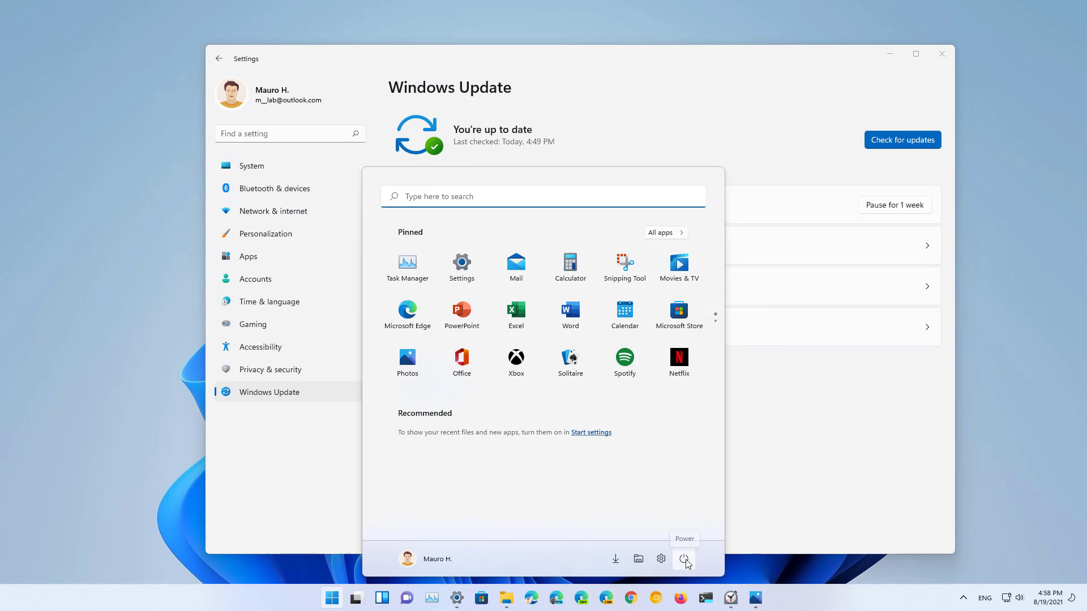
click(684, 559)
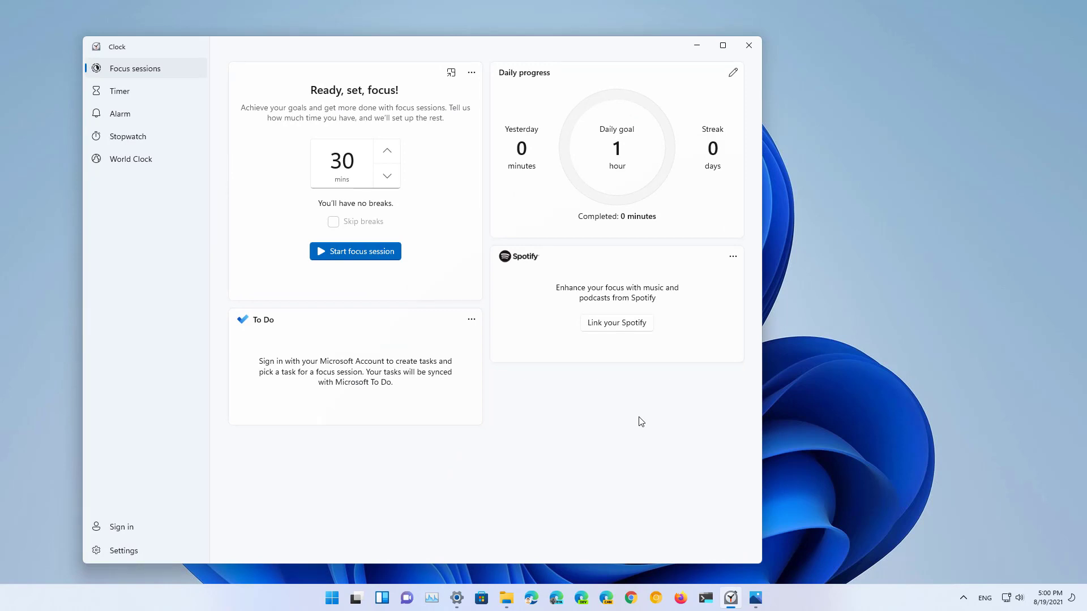
click(161, 91)
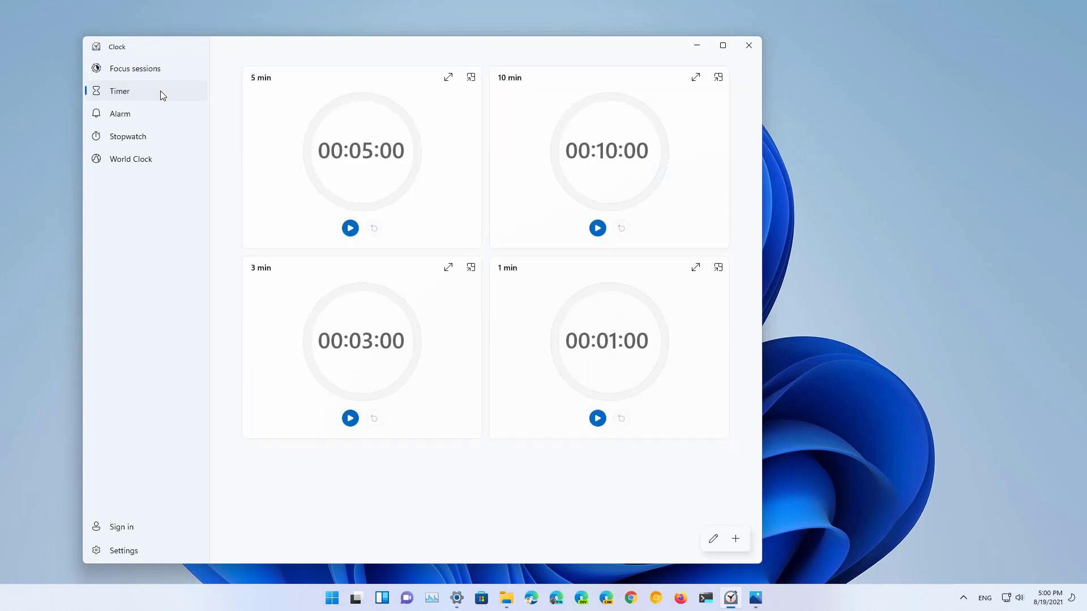
click(143, 120)
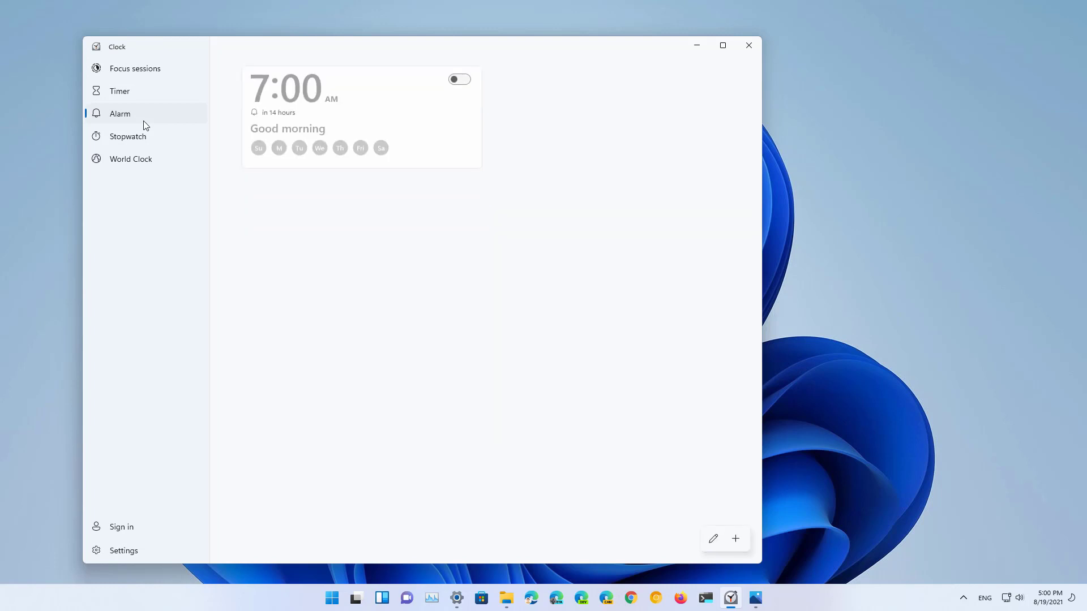
click(140, 137)
click(138, 162)
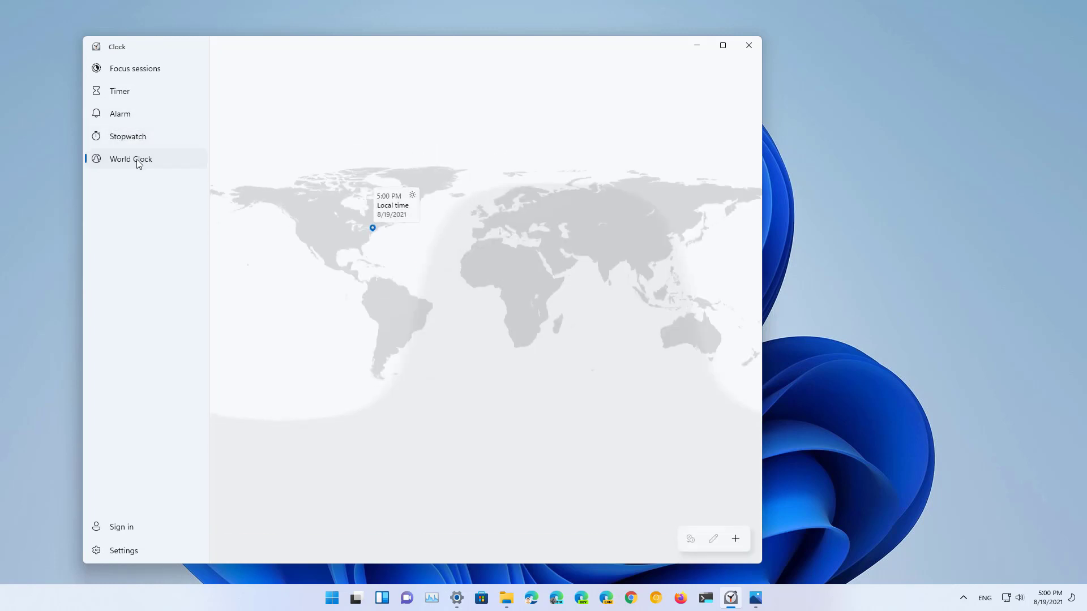
click(136, 76)
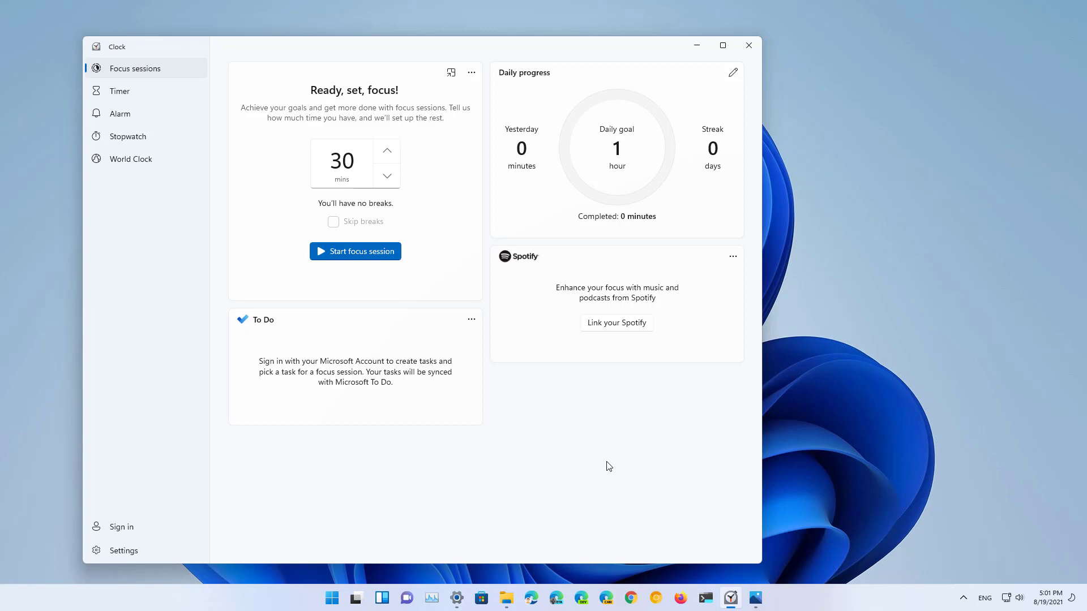
Nudge the Clock window, then sign in with the existing Microsoft account to load 'Study for the math test'
drag(444, 51, 499, 43)
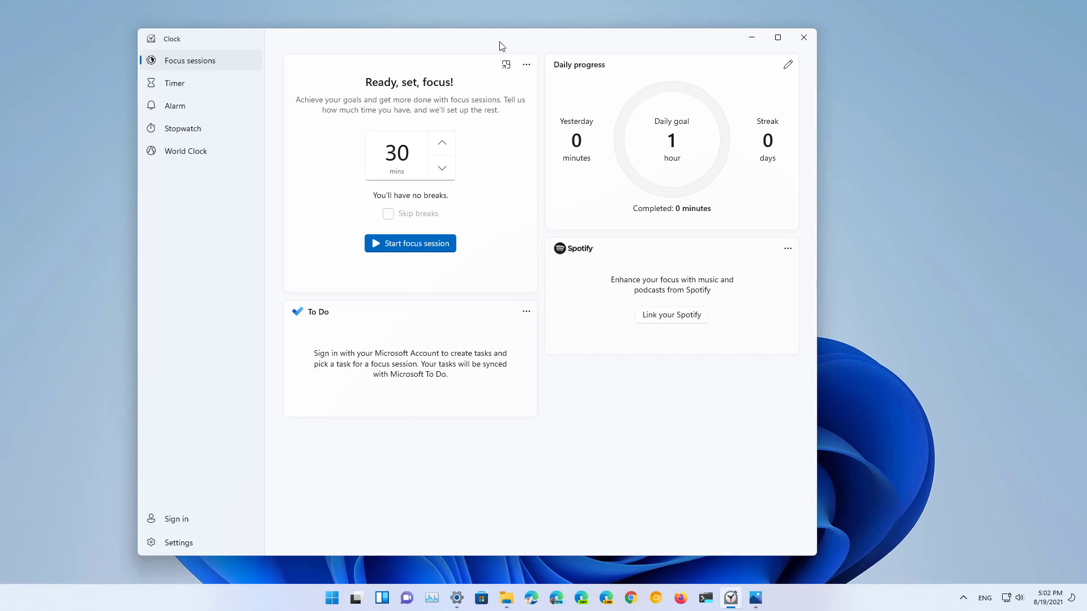
click(189, 522)
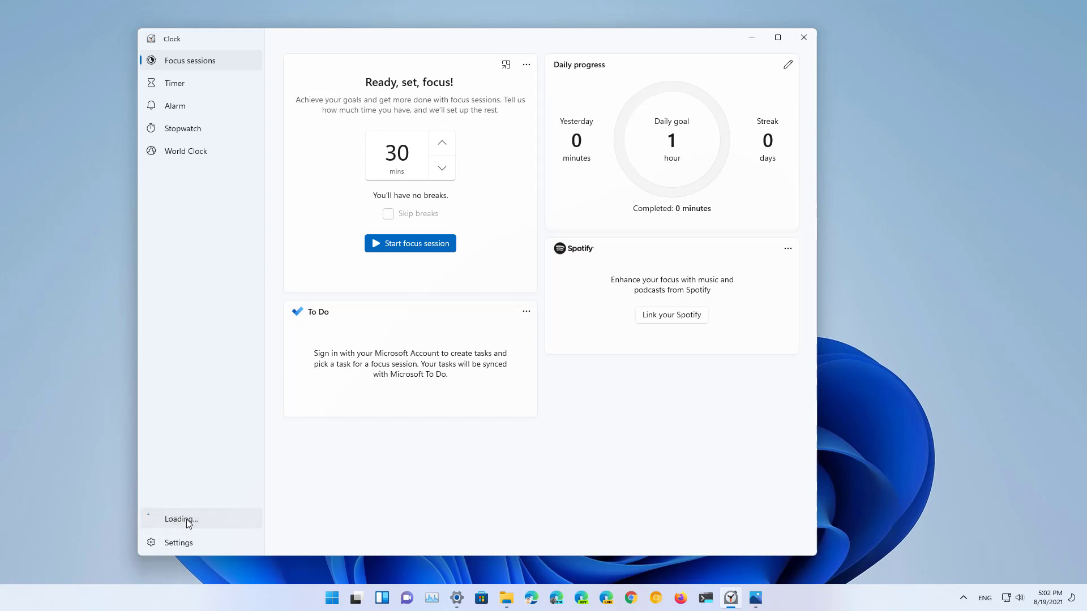
click(426, 260)
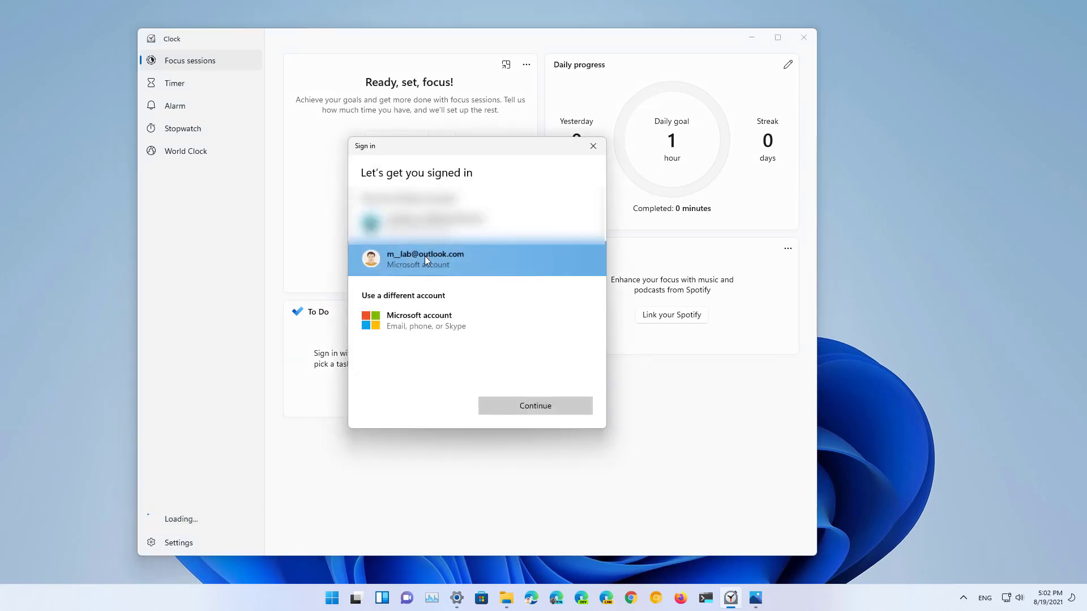
click(525, 406)
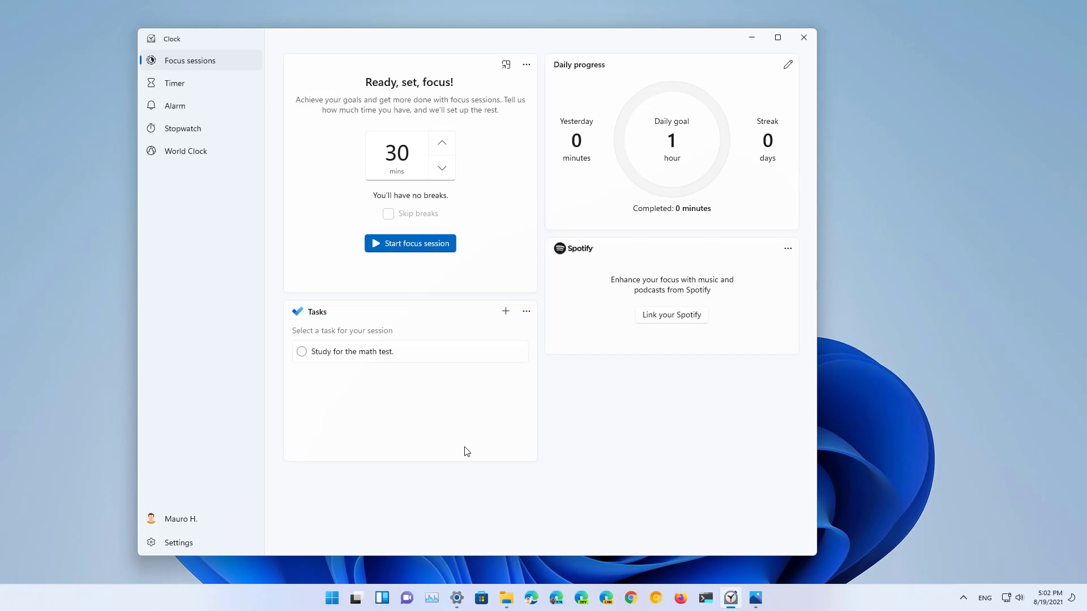
key(super)
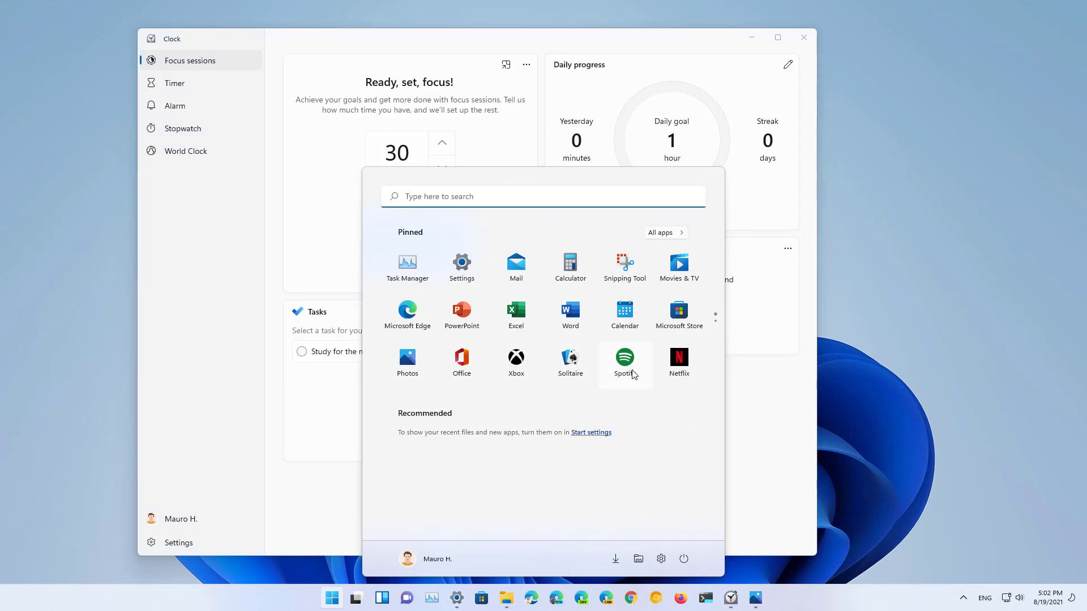
Dismiss Start and link Spotify, agreeing to give Focus Sessions access to the account
click(811, 434)
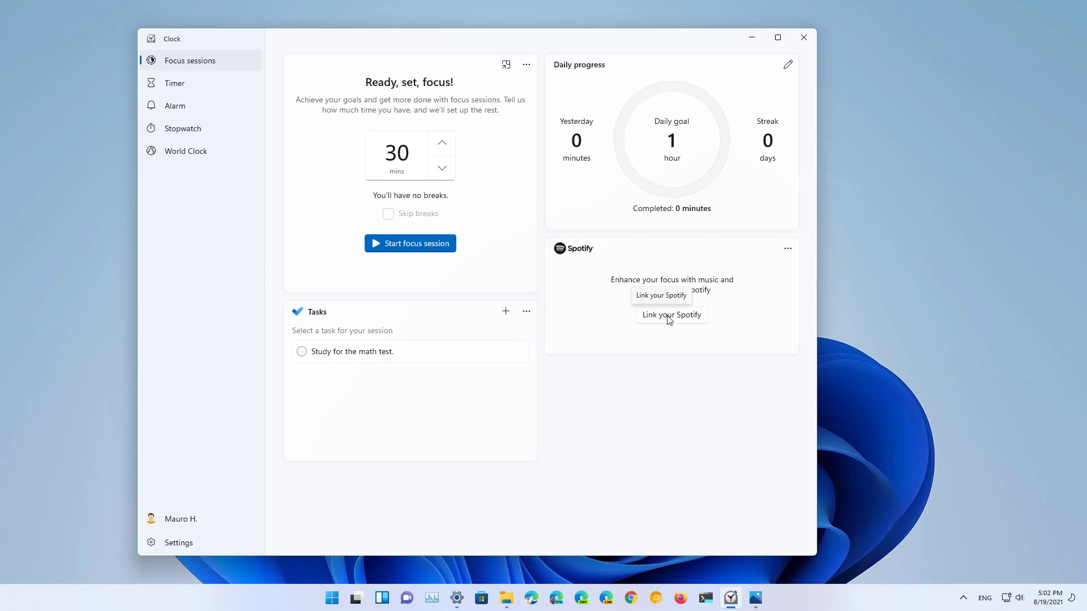
click(670, 318)
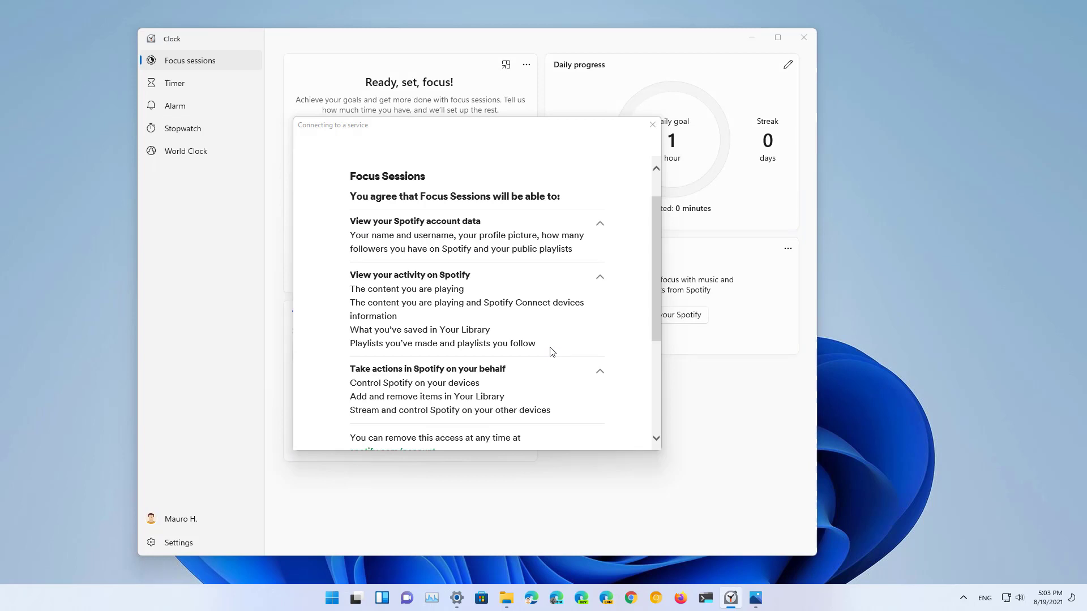
scroll(551, 351, down, 3)
click(503, 398)
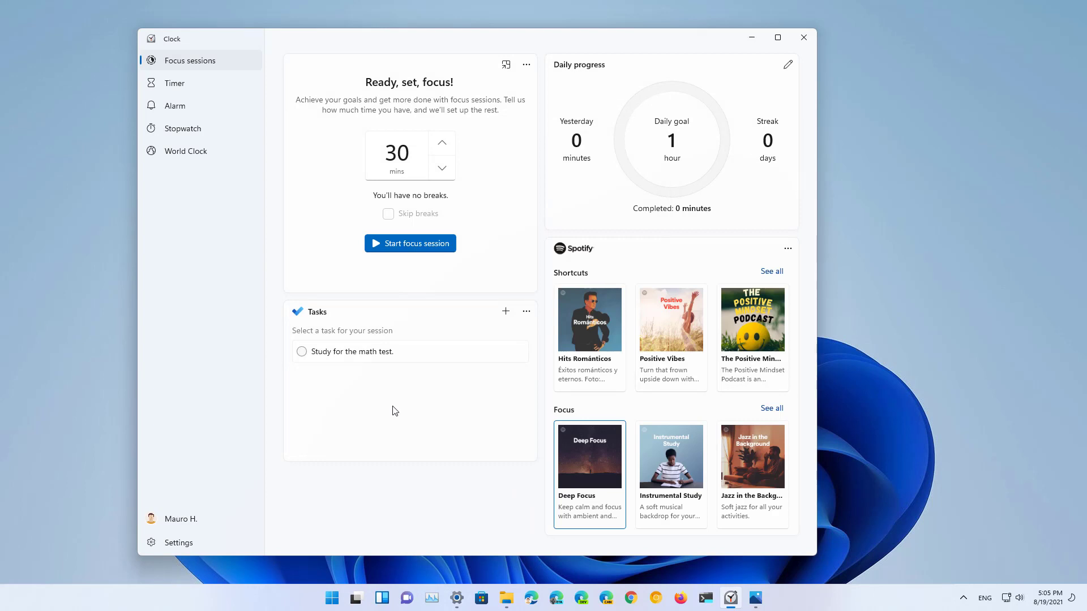
Pick 'Study for the math test' for the session and raise its length to 60 minutes
mouse_move(488, 356)
click(491, 353)
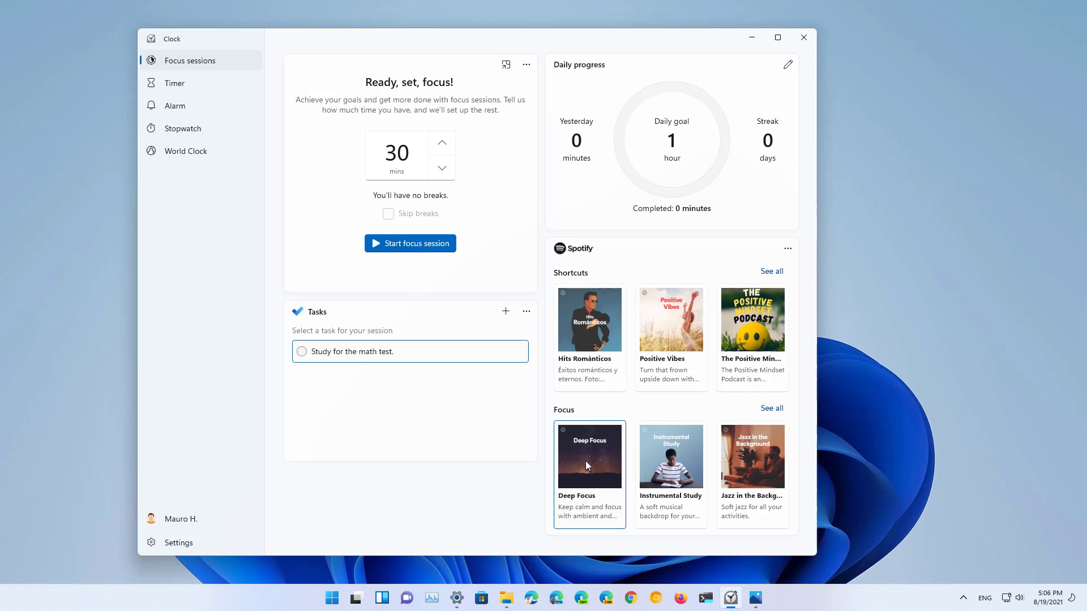
click(414, 154)
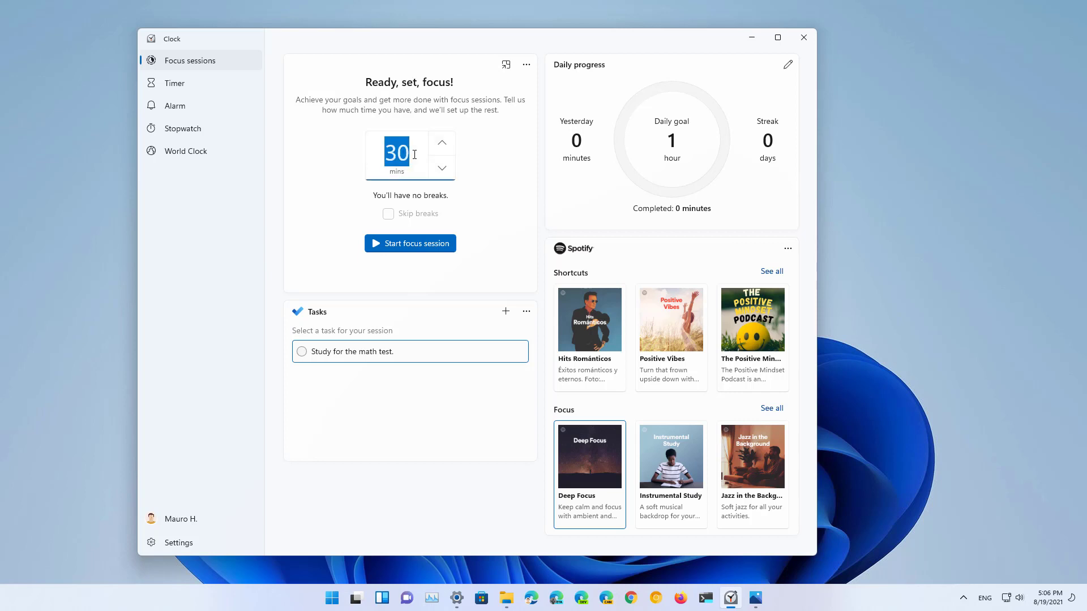
click(443, 147)
click(443, 146)
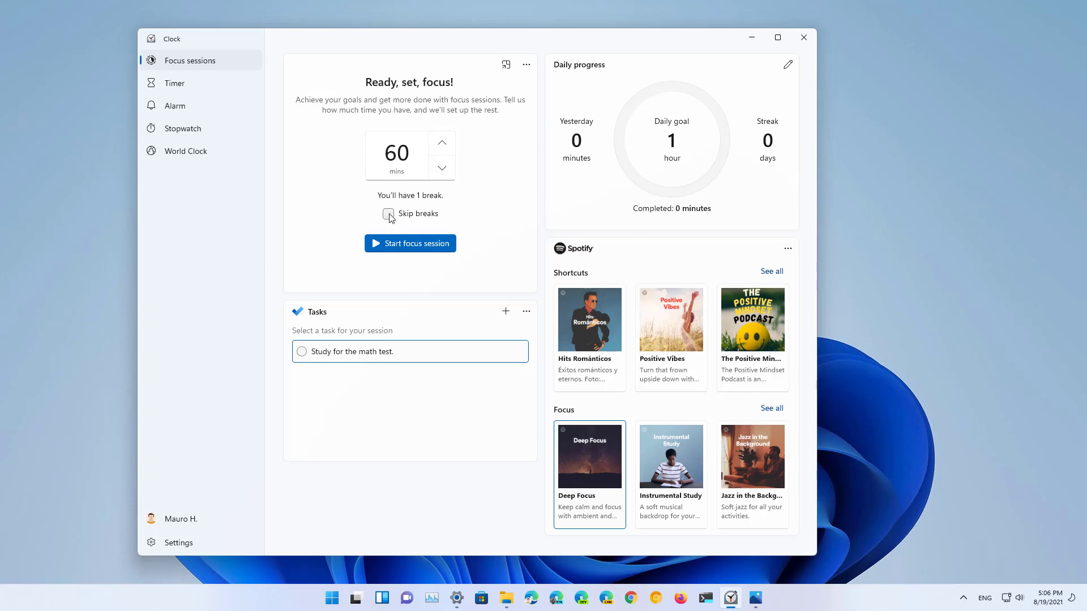
Start the 60-minute focus session, let it run briefly, then stop it
click(406, 250)
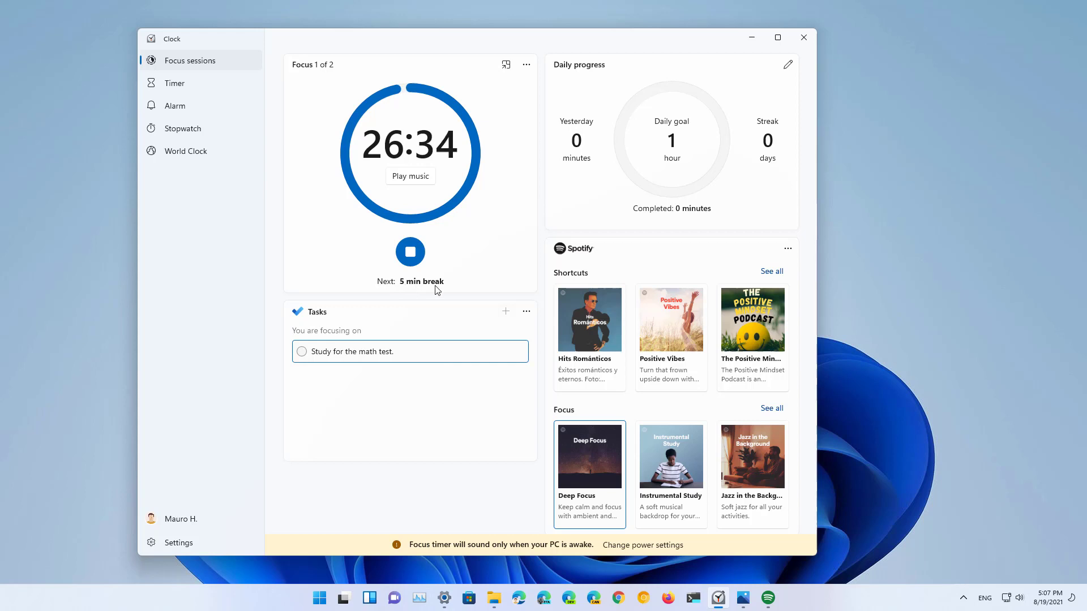
click(410, 253)
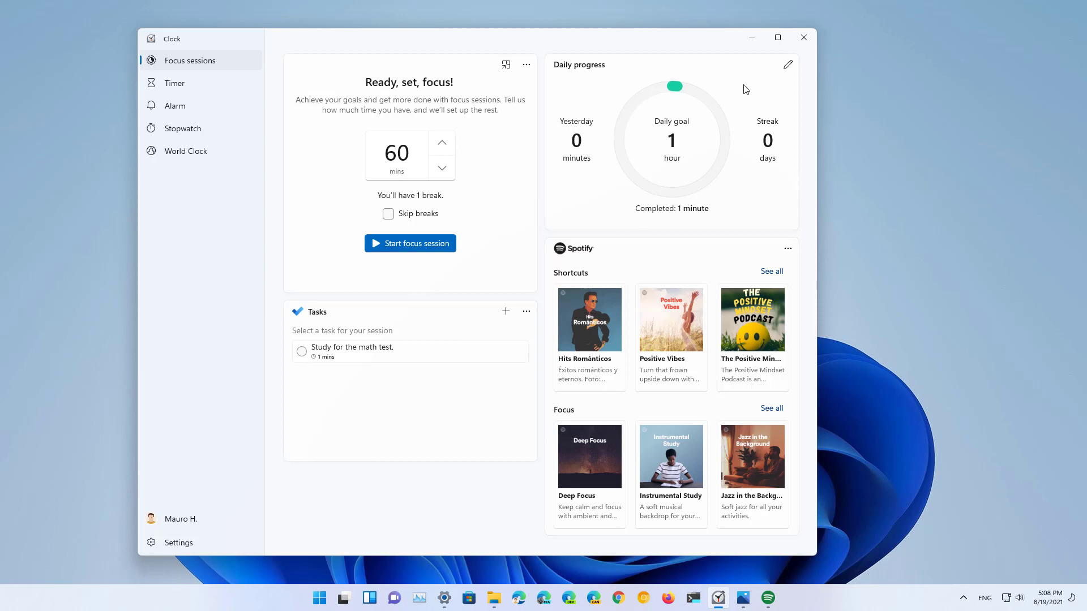
click(788, 65)
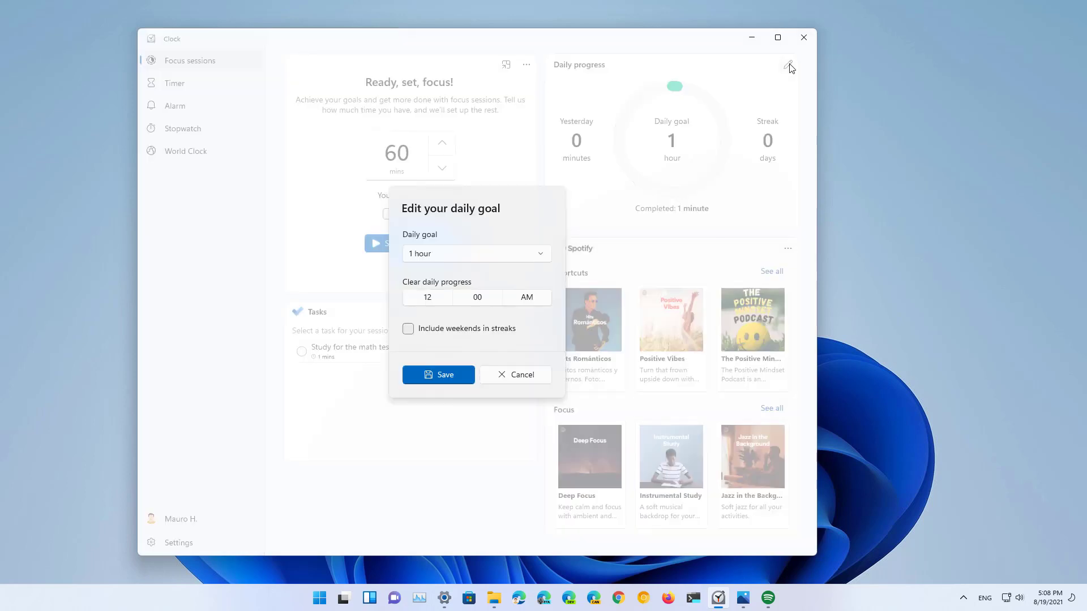
key(Escape)
click(788, 249)
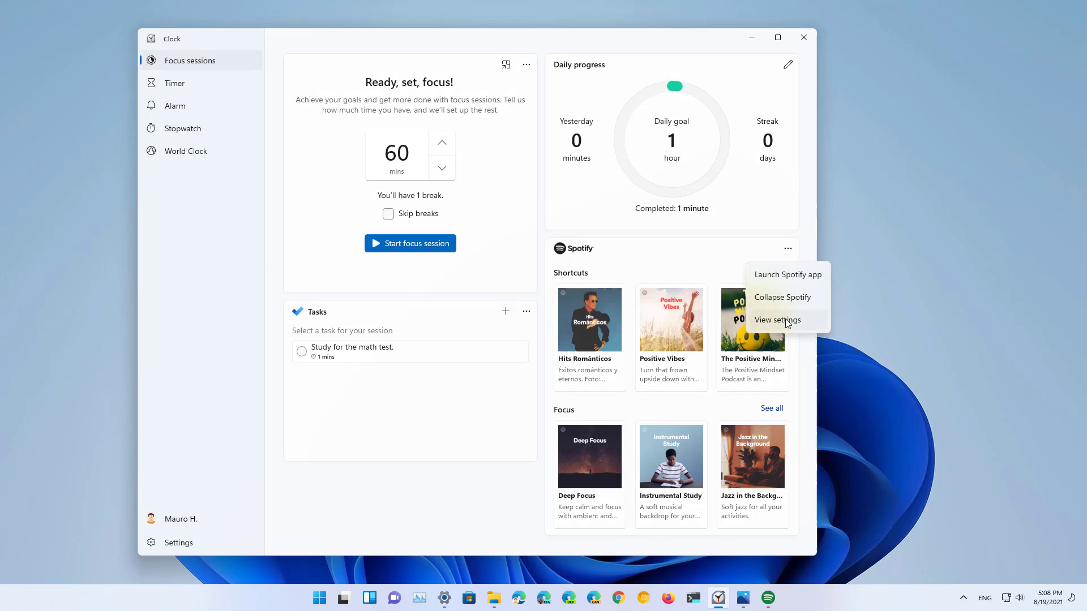
click(721, 260)
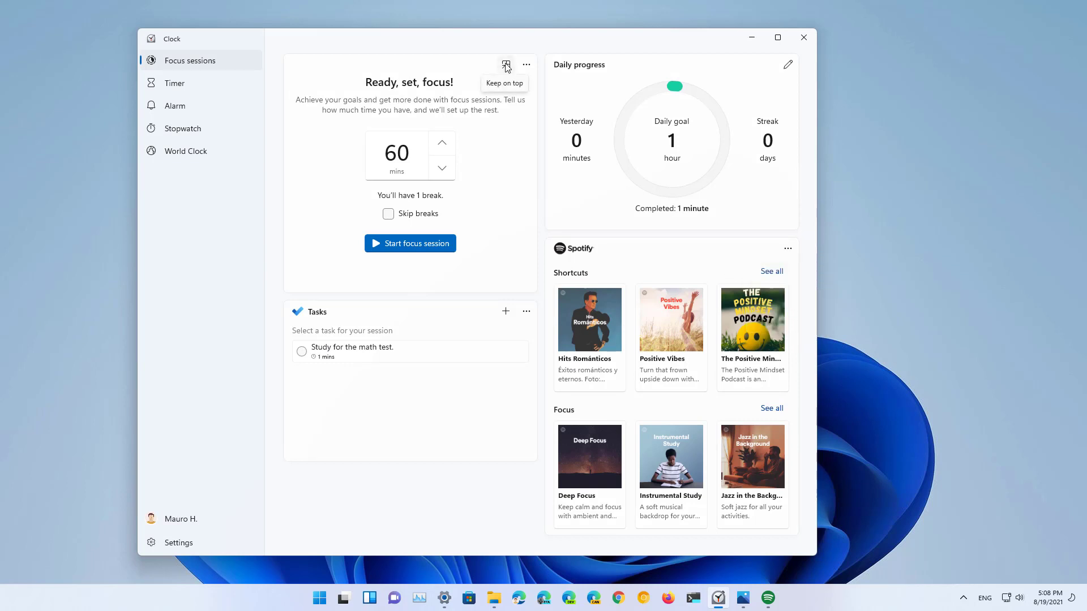
click(506, 66)
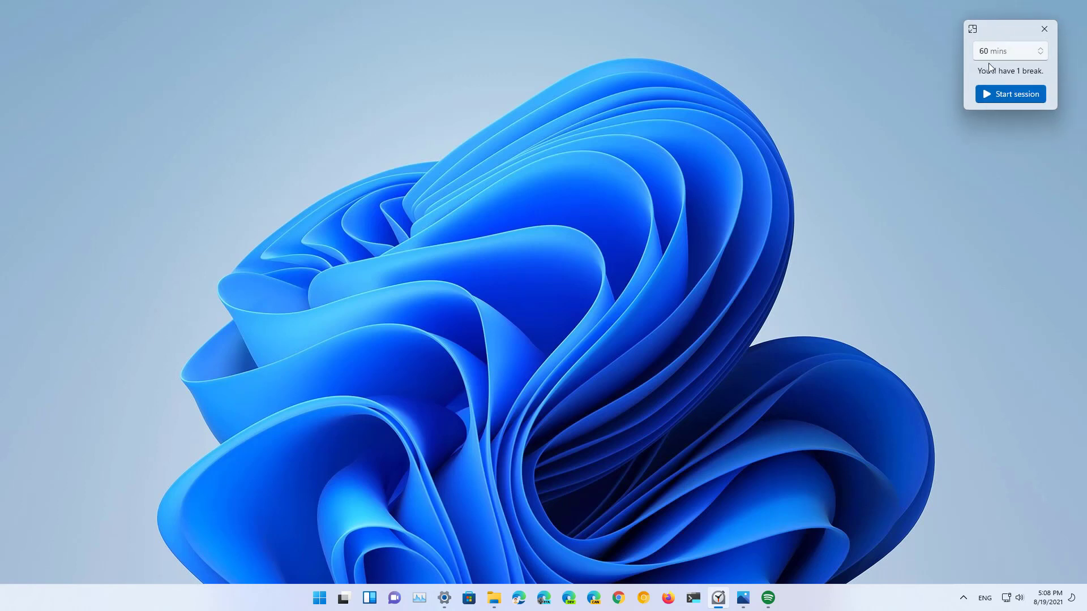
click(973, 29)
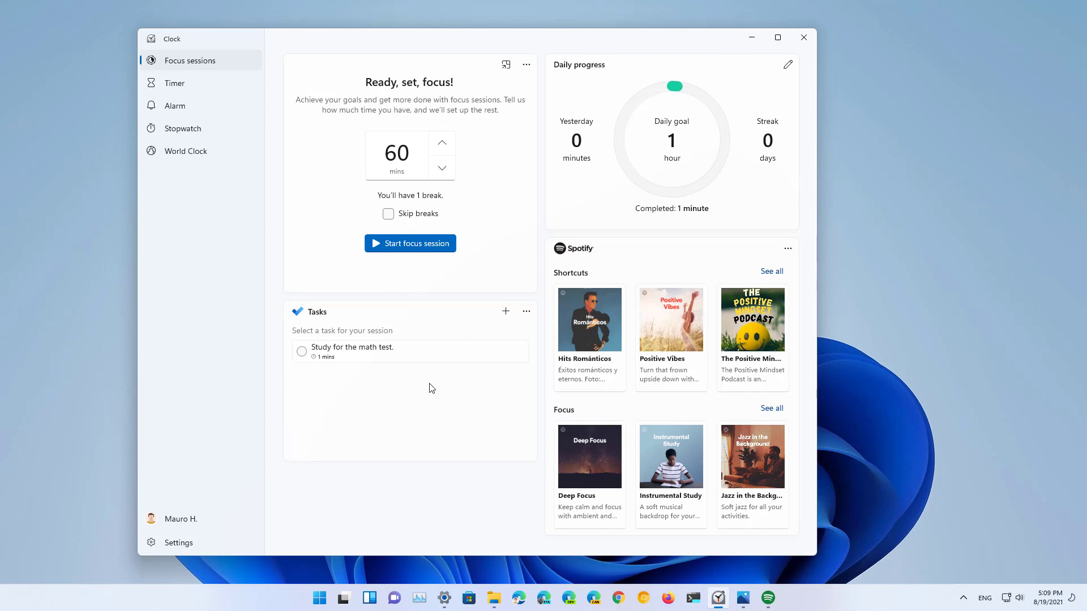
Open Clock's Settings maximized, expanding and collapsing the Focus periods and App theme sections
click(184, 542)
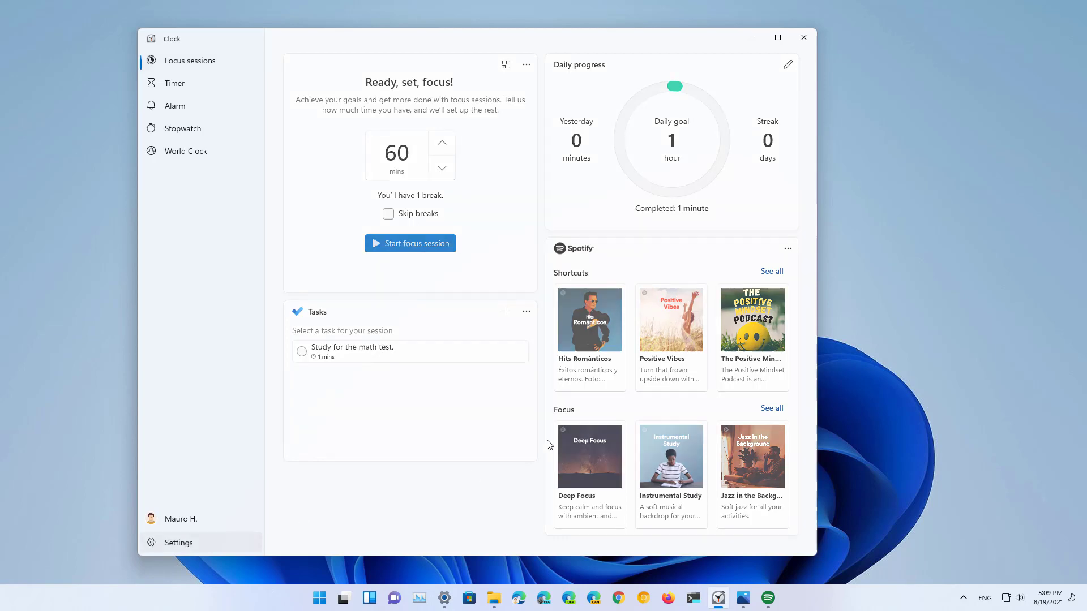
click(778, 37)
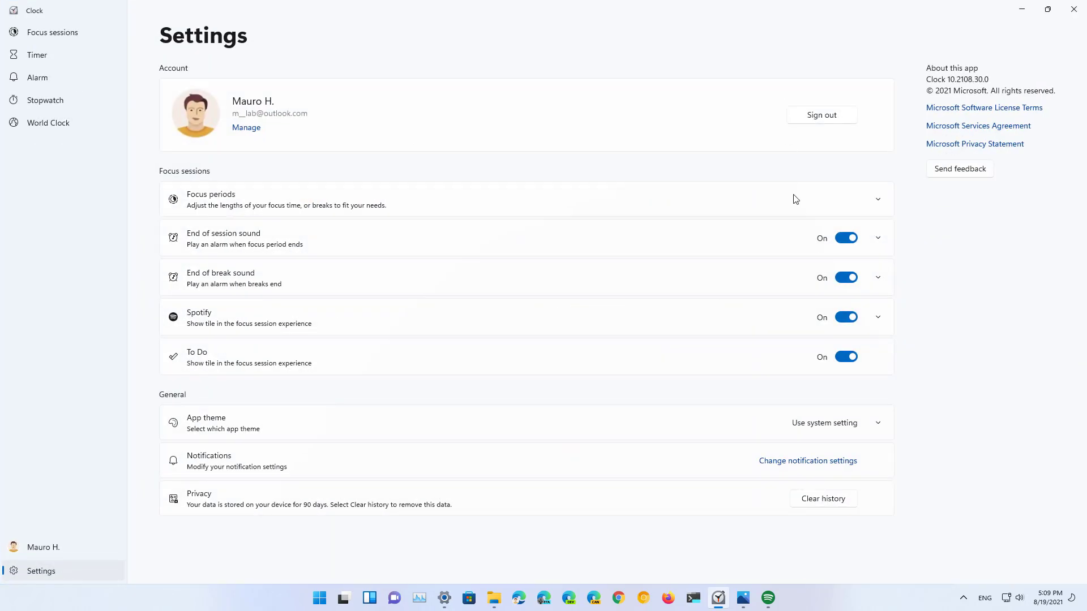
click(337, 204)
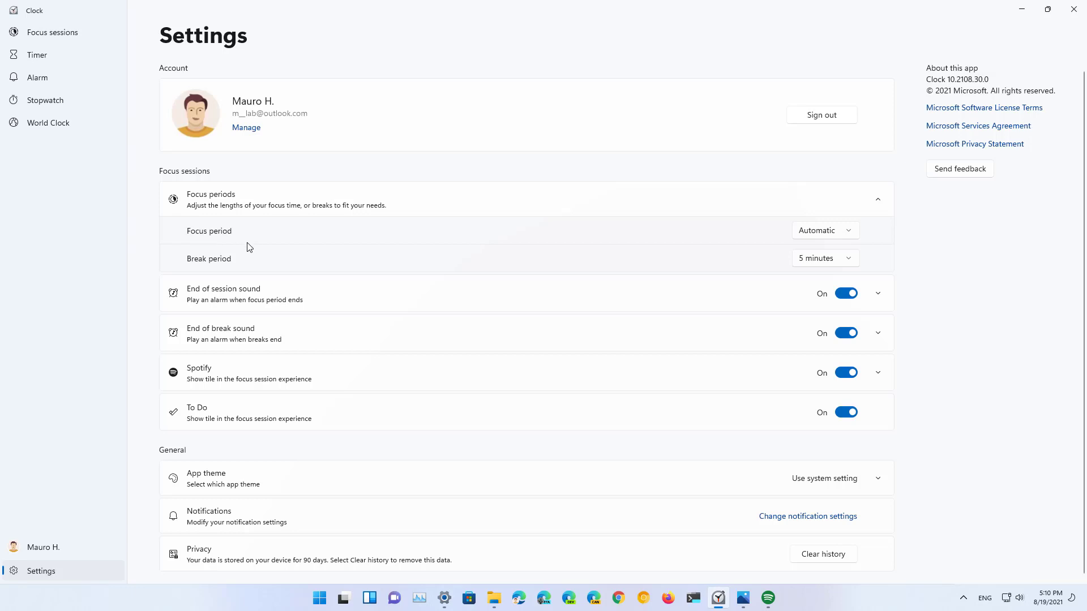
click(877, 199)
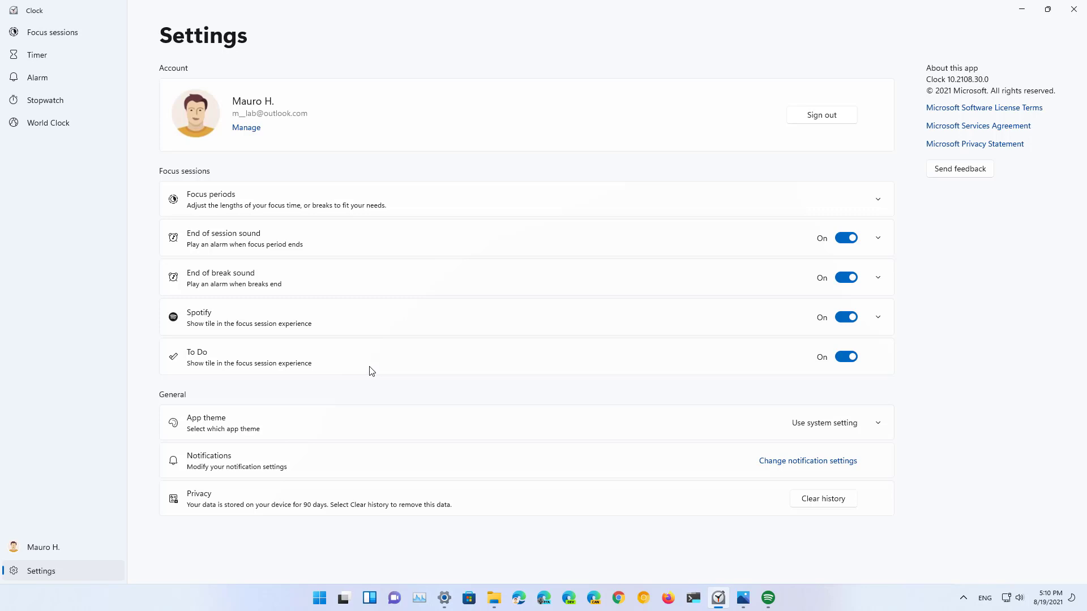
click(292, 428)
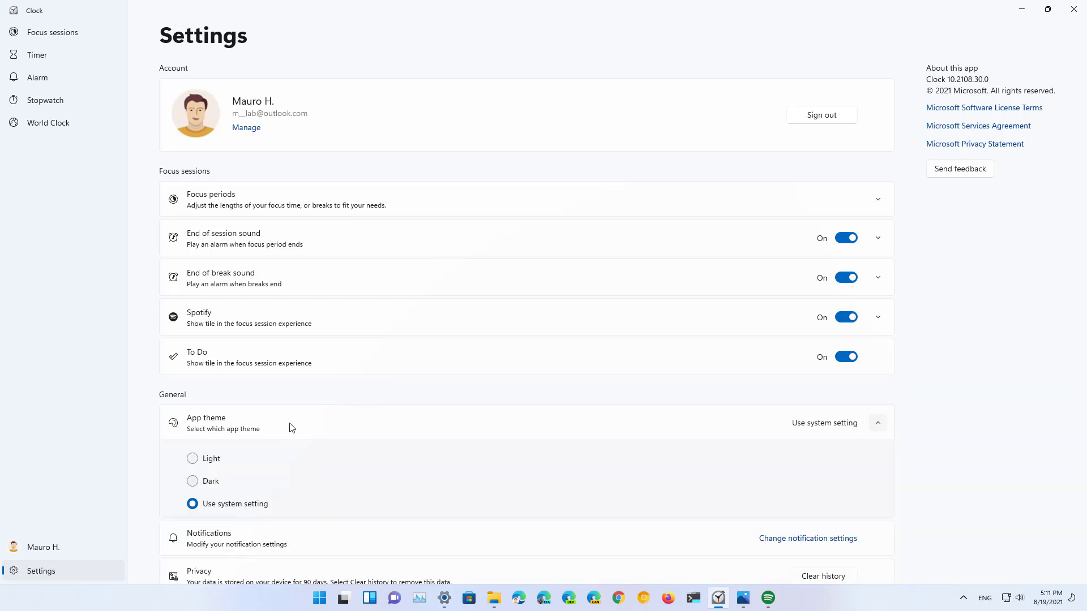
click(292, 428)
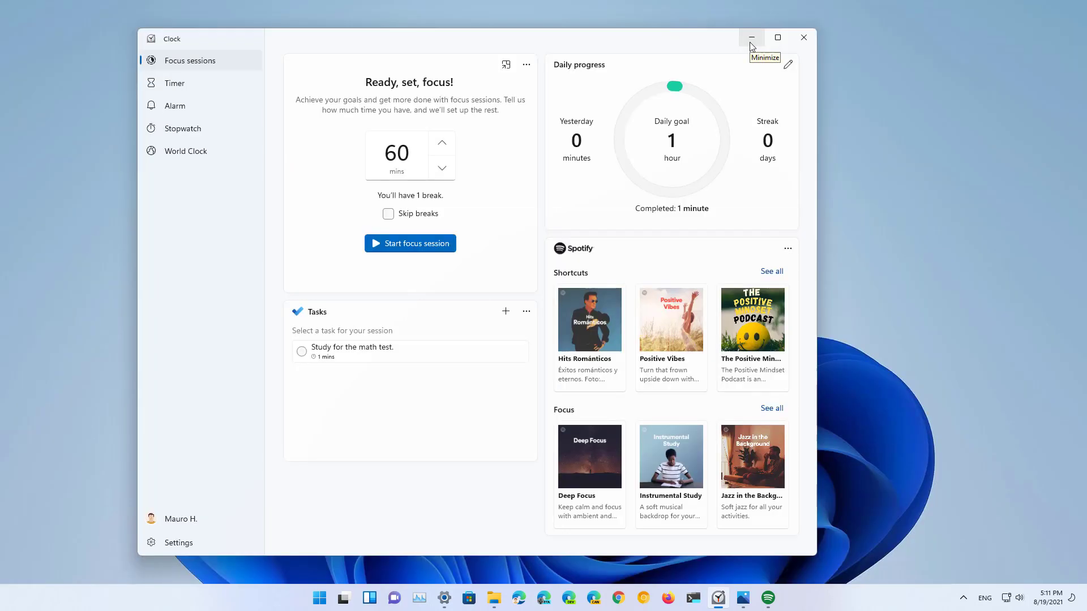
Minimize the Clock window to the taskbar, leaving the desktop visible
click(751, 43)
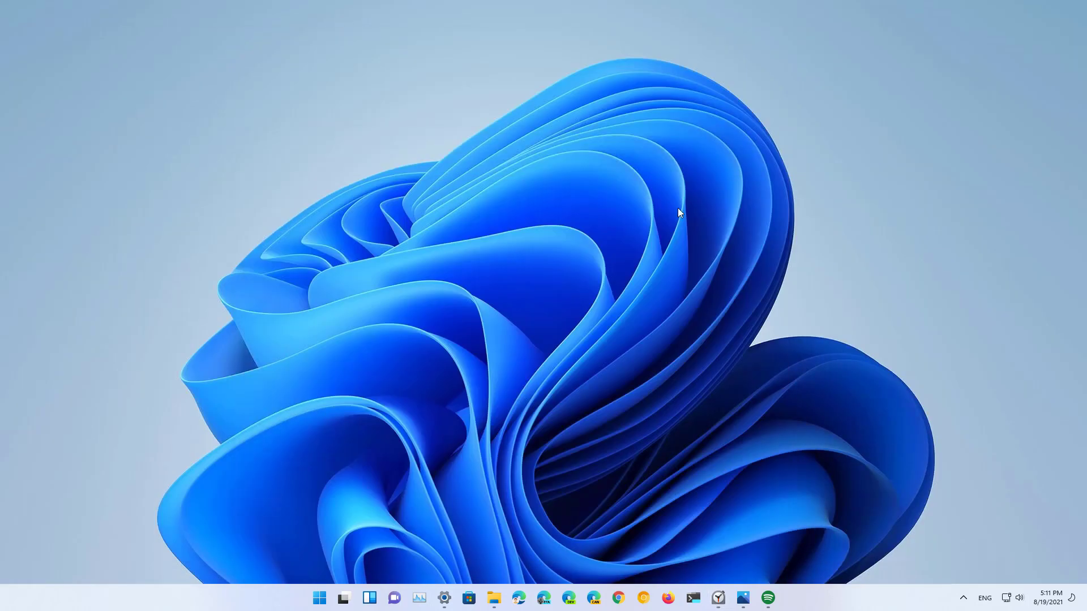